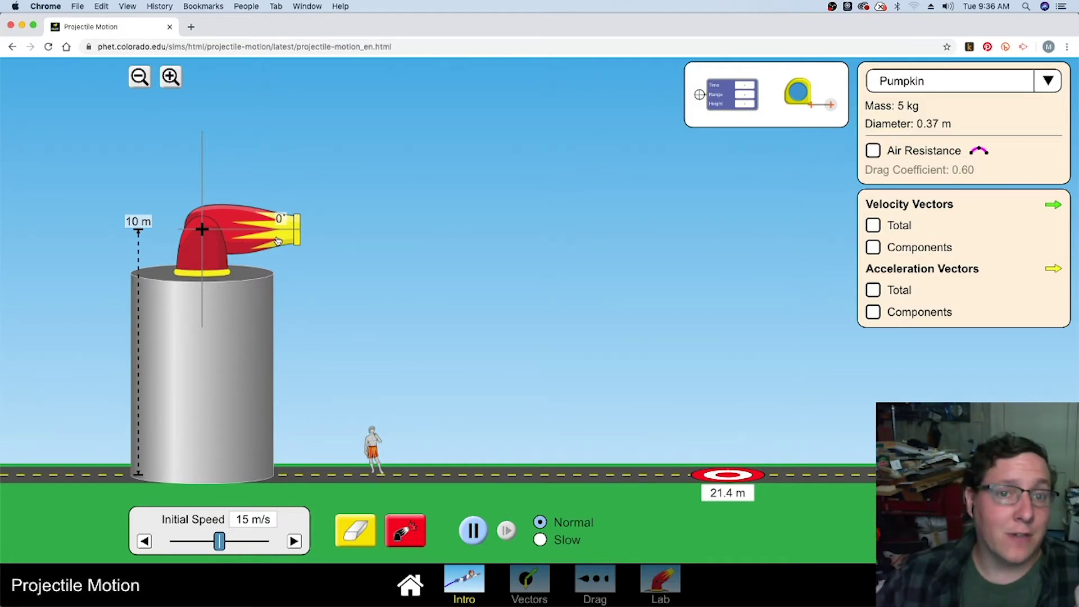
# Raise the PhET cannon's launch angle upward from level
pyautogui.moveTo(277, 241); pyautogui.dragTo(224, 176)
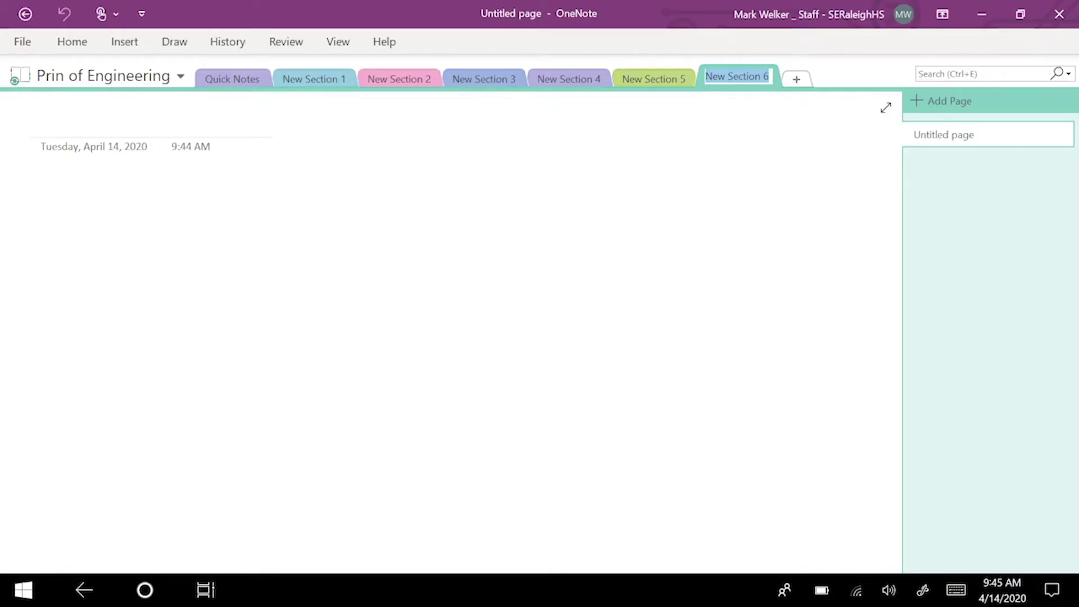
# Handwrite d = -10m, di = 0m and V = 15 m/s on three separate lines
pyautogui.moveTo(51, 194)
pyautogui.mouseDown()
pyautogui.moveTo(35, 203)
pyautogui.moveTo(54, 198)
pyautogui.mouseUp()
pyautogui.moveTo(54, 172)
pyautogui.mouseDown()
pyautogui.moveTo(55, 225)
pyautogui.moveTo(83, 194)
pyautogui.moveTo(84, 204)
pyautogui.moveTo(119, 198)
pyautogui.moveTo(137, 179)
pyautogui.moveTo(133, 224)
pyautogui.mouseUp()
pyautogui.moveTo(162, 184)
pyautogui.mouseDown()
pyautogui.moveTo(178, 218)
pyautogui.moveTo(200, 221)
pyautogui.mouseUp()
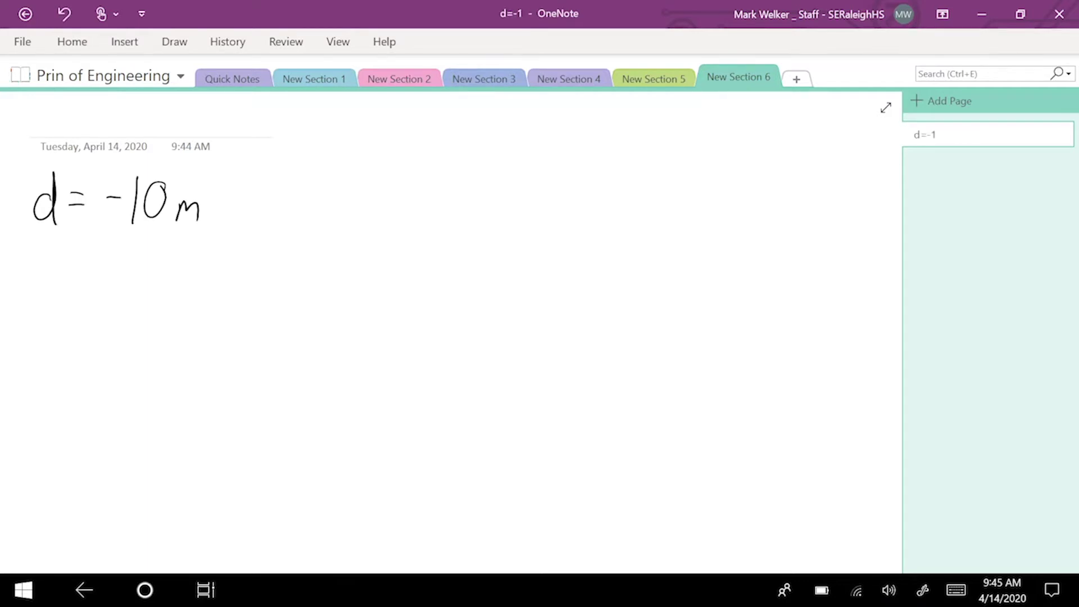
pyautogui.moveTo(49, 257)
pyautogui.mouseDown()
pyautogui.moveTo(28, 267)
pyautogui.moveTo(49, 275)
pyautogui.mouseUp()
pyautogui.moveTo(48, 235)
pyautogui.mouseDown()
pyautogui.moveTo(49, 281)
pyautogui.moveTo(104, 269)
pyautogui.mouseUp()
pyautogui.moveTo(128, 252)
pyautogui.mouseDown()
pyautogui.moveTo(115, 268)
pyautogui.moveTo(133, 254)
pyautogui.moveTo(173, 275)
pyautogui.mouseUp()
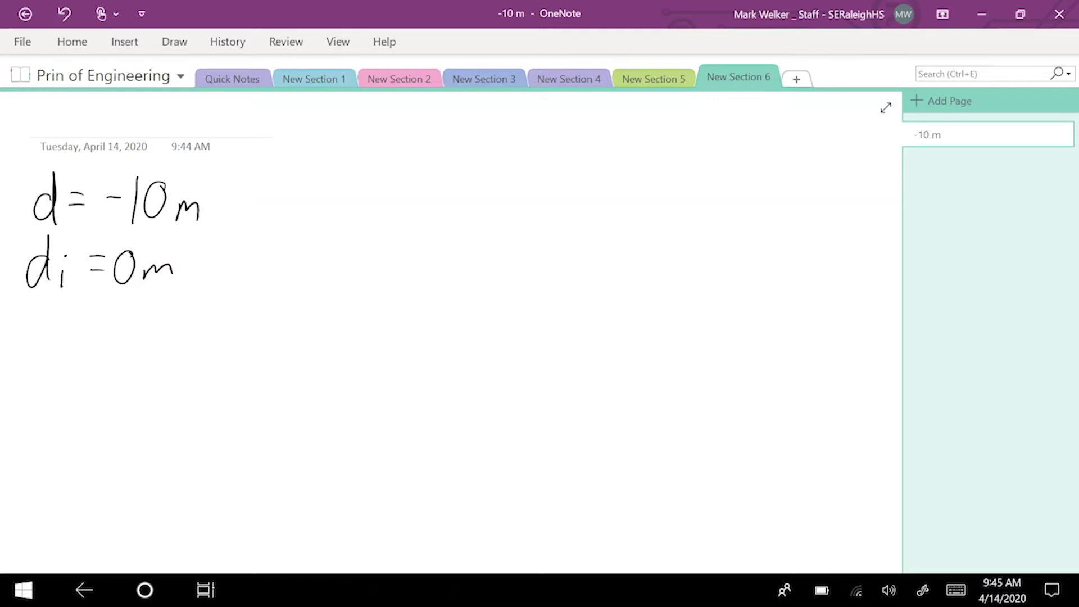
pyautogui.moveTo(31, 319)
pyautogui.mouseDown()
pyautogui.moveTo(66, 321)
pyautogui.moveTo(117, 346)
pyautogui.moveTo(151, 310)
pyautogui.moveTo(134, 343)
pyautogui.moveTo(185, 317)
pyautogui.moveTo(198, 346)
pyautogui.mouseUp()
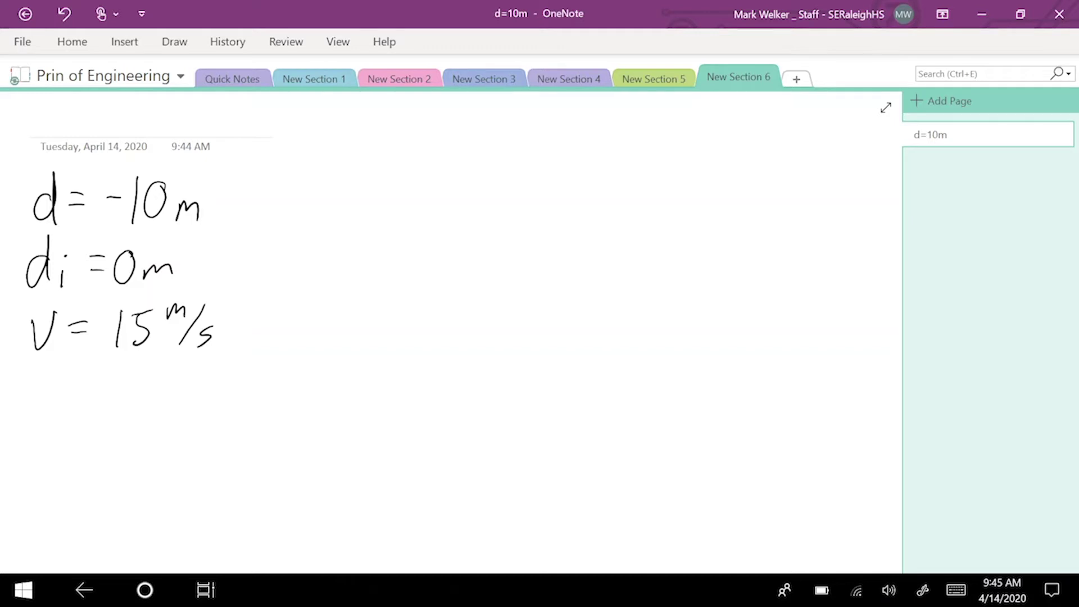
# Sketch a right triangle, ink θ = 75° under the givens, and mark the angle θ
pyautogui.moveTo(275, 332)
pyautogui.mouseDown()
pyautogui.moveTo(370, 174)
pyautogui.moveTo(397, 152)
pyautogui.moveTo(382, 331)
pyautogui.mouseUp()
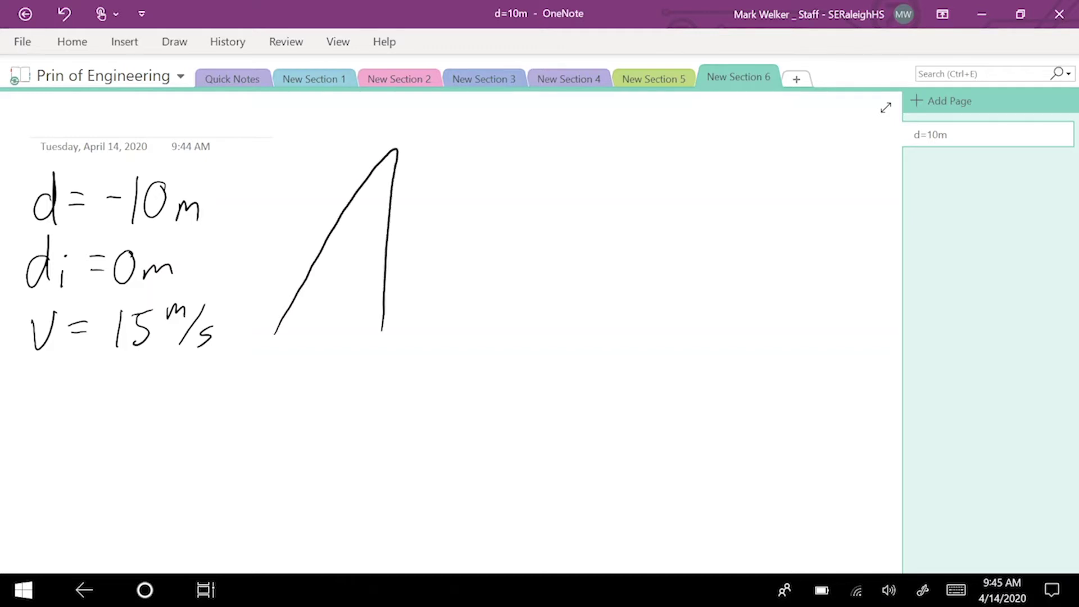
pyautogui.moveTo(276, 335); pyautogui.dragTo(387, 338)
pyautogui.moveTo(44, 379)
pyautogui.mouseDown()
pyautogui.moveTo(27, 414)
pyautogui.moveTo(34, 380)
pyautogui.moveTo(51, 397)
pyautogui.mouseUp()
pyautogui.moveTo(70, 392)
pyautogui.mouseDown()
pyautogui.moveTo(108, 382)
pyautogui.moveTo(118, 416)
pyautogui.mouseUp()
pyautogui.moveTo(159, 377)
pyautogui.mouseDown()
pyautogui.moveTo(142, 411)
pyautogui.moveTo(165, 376)
pyautogui.mouseUp()
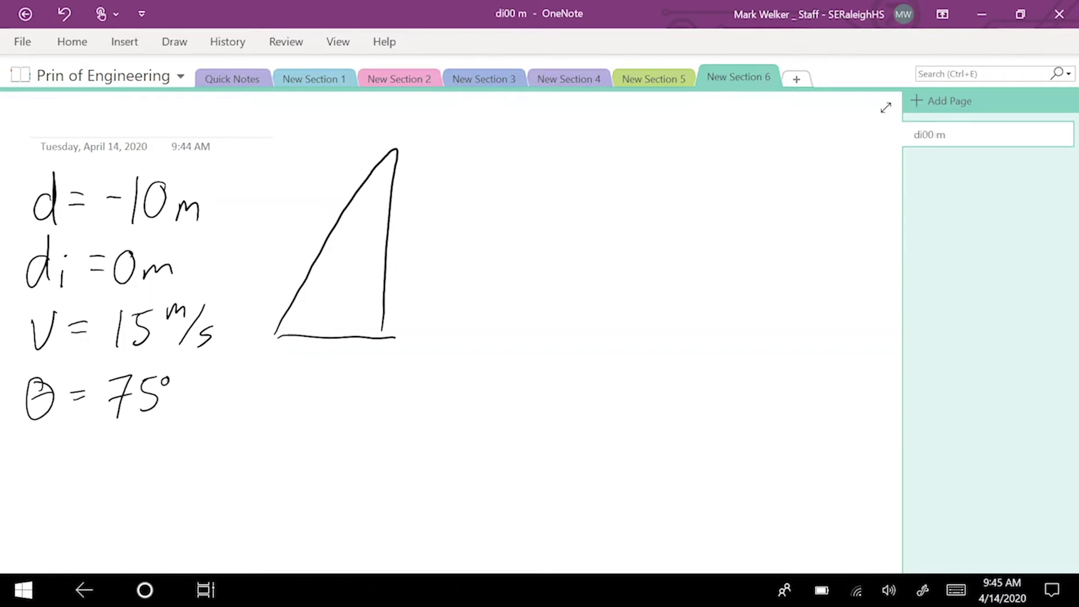
pyautogui.moveTo(300, 297); pyautogui.dragTo(305, 338)
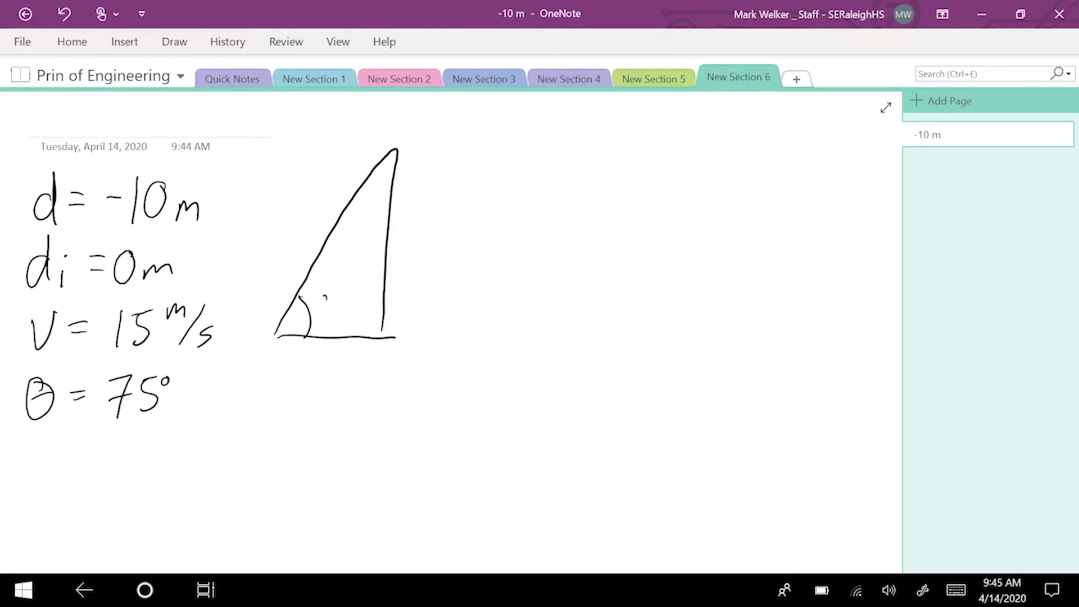
pyautogui.moveTo(324, 297); pyautogui.dragTo(323, 298)
pyautogui.moveTo(320, 310); pyautogui.dragTo(323, 310)
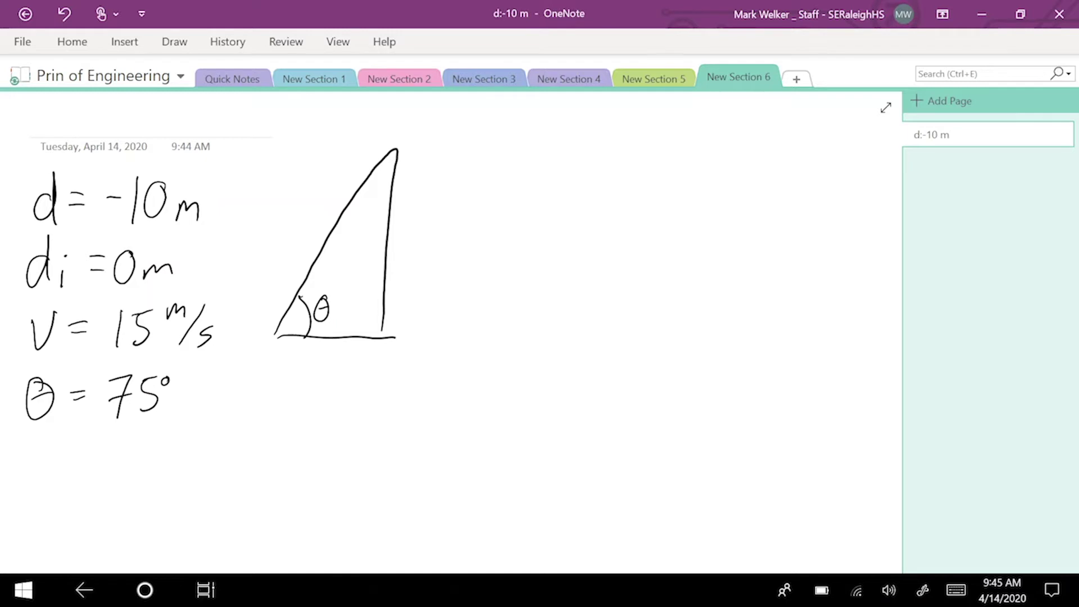
# Write the SOH CAH TOA mnemonic beside the triangle: Soh, then Cah, then toa
pyautogui.moveTo(532, 165)
pyautogui.mouseDown()
pyautogui.moveTo(518, 186)
pyautogui.moveTo(556, 167)
pyautogui.moveTo(589, 182)
pyautogui.mouseUp()
pyautogui.moveTo(531, 207)
pyautogui.mouseDown()
pyautogui.moveTo(517, 223)
pyautogui.moveTo(533, 227)
pyautogui.mouseUp()
pyautogui.moveTo(557, 212); pyautogui.dragTo(557, 230)
pyautogui.moveTo(568, 201)
pyautogui.mouseDown()
pyautogui.moveTo(560, 227)
pyautogui.moveTo(581, 228)
pyautogui.moveTo(529, 240)
pyautogui.moveTo(520, 278)
pyautogui.mouseUp()
pyautogui.moveTo(515, 260)
pyautogui.mouseDown()
pyautogui.moveTo(540, 260)
pyautogui.moveTo(546, 275)
pyautogui.moveTo(573, 277)
pyautogui.mouseUp()
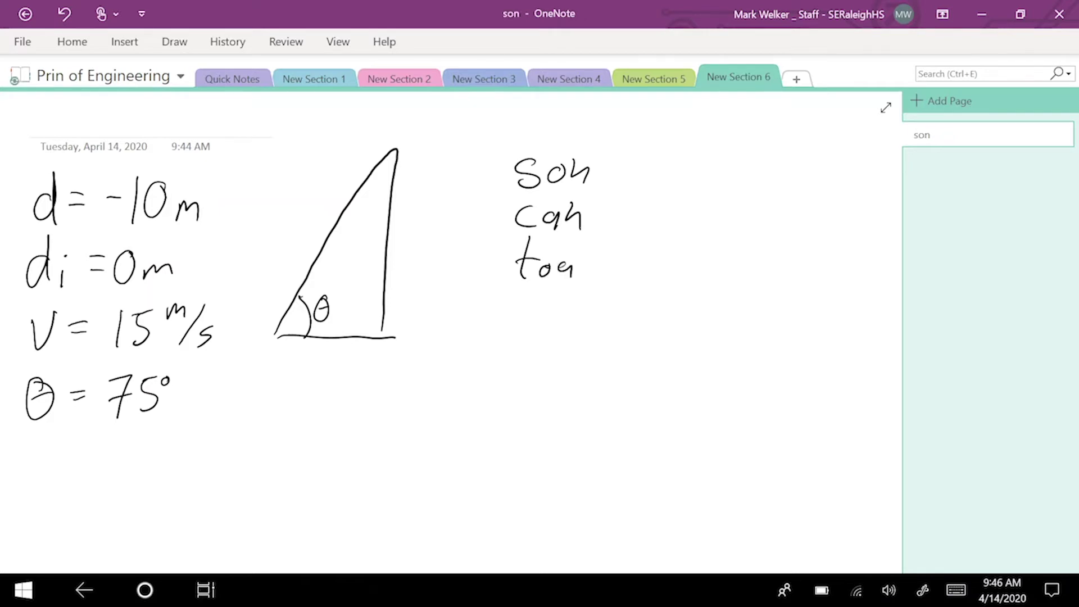
# Write sin θ = opp/hyp beside Soh and label the hypotenuse 15 m/s with an arrow
pyautogui.moveTo(657, 167)
pyautogui.mouseDown()
pyautogui.moveTo(637, 187)
pyautogui.moveTo(682, 174)
pyautogui.moveTo(690, 192)
pyautogui.moveTo(724, 168)
pyautogui.moveTo(744, 182)
pyautogui.moveTo(816, 160)
pyautogui.moveTo(778, 175)
pyautogui.moveTo(823, 182)
pyautogui.moveTo(772, 210)
pyautogui.moveTo(799, 203)
pyautogui.moveTo(788, 227)
pyautogui.moveTo(815, 209)
pyautogui.mouseUp()
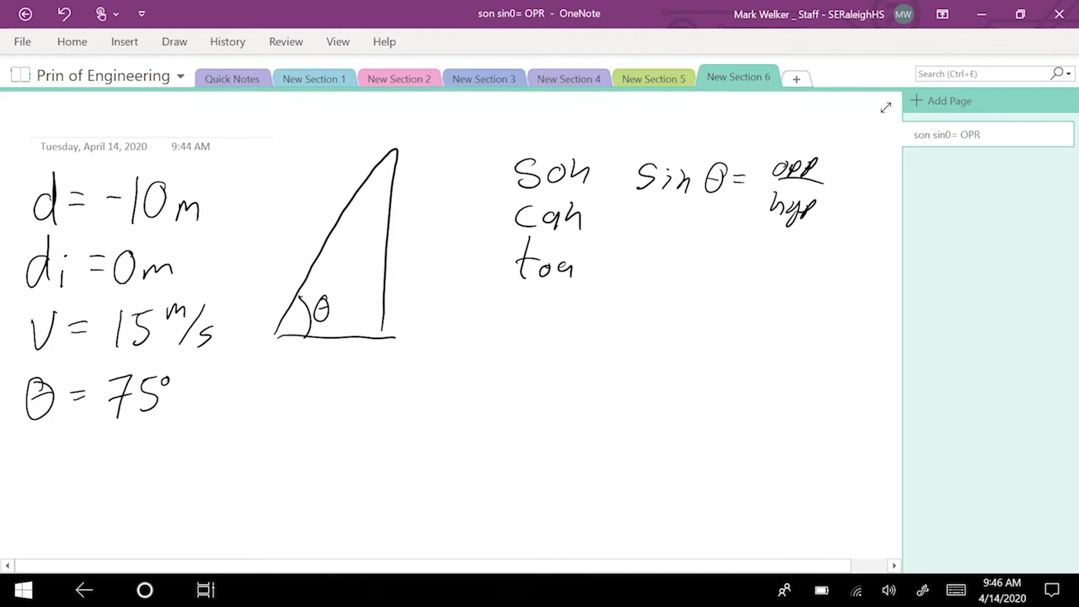
pyautogui.moveTo(294, 284); pyautogui.dragTo(313, 286)
pyautogui.moveTo(275, 205)
pyautogui.mouseDown()
pyautogui.moveTo(273, 232)
pyautogui.moveTo(298, 190)
pyautogui.moveTo(315, 219)
pyautogui.mouseUp()
pyautogui.click(607, 493)
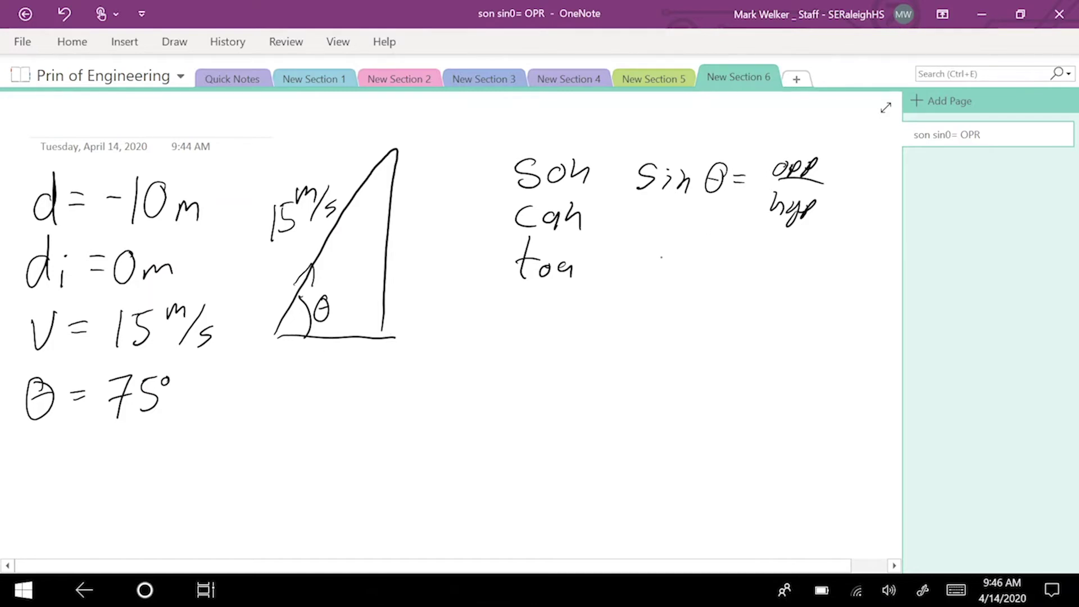
# Ink cos θ = adj/hyp beneath the sine ratio
pyautogui.click(520, 222)
pyautogui.moveTo(651, 260)
pyautogui.mouseDown()
pyautogui.moveTo(651, 278)
pyautogui.moveTo(712, 251)
pyautogui.moveTo(716, 263)
pyautogui.moveTo(741, 260)
pyautogui.mouseUp()
pyautogui.moveTo(729, 265)
pyautogui.mouseDown()
pyautogui.moveTo(815, 264)
pyautogui.moveTo(809, 277)
pyautogui.moveTo(821, 250)
pyautogui.mouseUp()
pyautogui.moveTo(775, 277)
pyautogui.mouseDown()
pyautogui.moveTo(844, 274)
pyautogui.moveTo(787, 307)
pyautogui.moveTo(795, 309)
pyautogui.mouseUp()
pyautogui.moveTo(802, 299); pyautogui.dragTo(801, 320)
pyautogui.moveTo(818, 305); pyautogui.dragTo(827, 307)
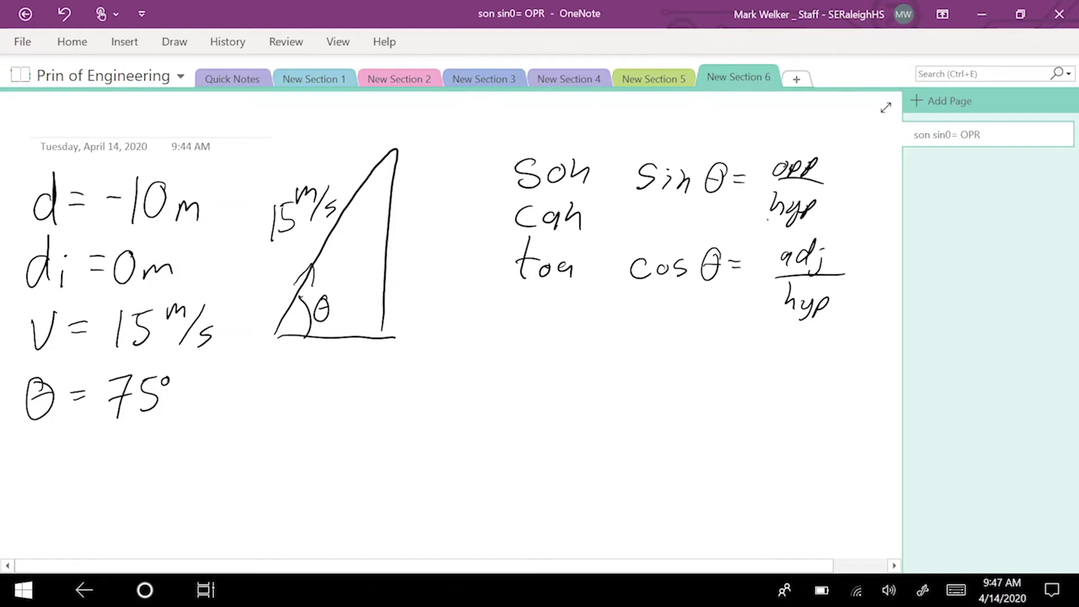
# Write the new given Vi = 15 m/s below θ = 75°
pyautogui.moveTo(28, 448)
pyautogui.mouseDown()
pyautogui.moveTo(49, 448)
pyautogui.moveTo(54, 490)
pyautogui.mouseUp()
pyautogui.moveTo(79, 454)
pyautogui.mouseDown()
pyautogui.moveTo(96, 452)
pyautogui.moveTo(98, 466)
pyautogui.moveTo(129, 485)
pyautogui.mouseUp()
pyautogui.moveTo(159, 447); pyautogui.dragTo(140, 449)
pyautogui.moveTo(140, 451)
pyautogui.mouseDown()
pyautogui.moveTo(138, 486)
pyautogui.moveTo(192, 466)
pyautogui.mouseUp()
pyautogui.moveTo(192, 470); pyautogui.dragTo(181, 483)
# Extend the Vi line to read 15 m/s · Sin 75°
pyautogui.click(211, 468)
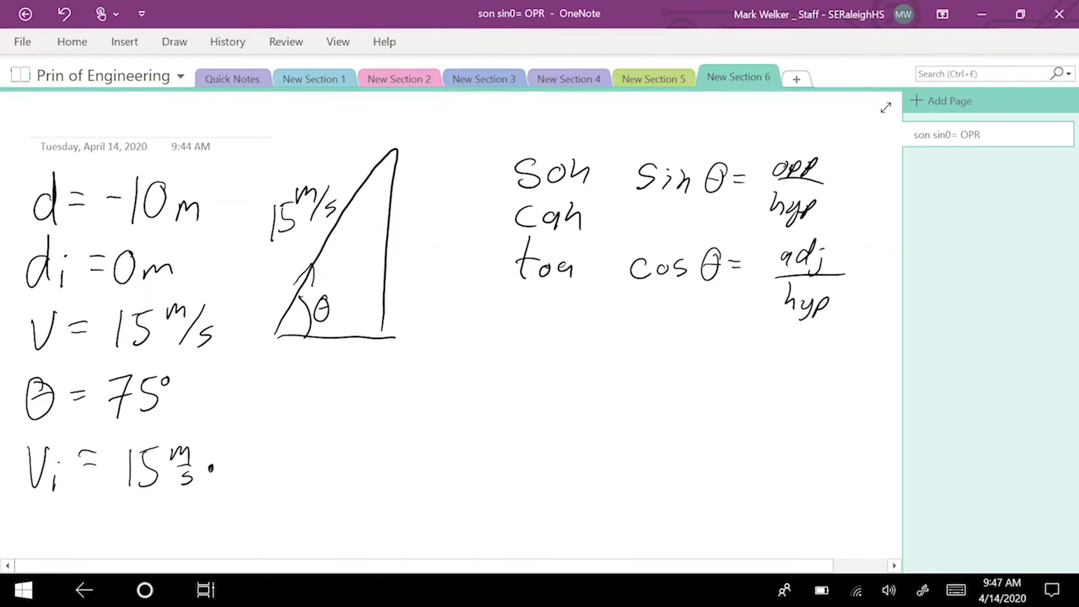
pyautogui.moveTo(242, 448)
pyautogui.mouseDown()
pyautogui.moveTo(252, 480)
pyautogui.moveTo(253, 462)
pyautogui.moveTo(274, 485)
pyautogui.mouseUp()
pyautogui.moveTo(291, 442); pyautogui.dragTo(300, 482)
pyautogui.moveTo(335, 442)
pyautogui.mouseDown()
pyautogui.moveTo(317, 444)
pyautogui.moveTo(311, 474)
pyautogui.moveTo(337, 442)
pyautogui.mouseUp()
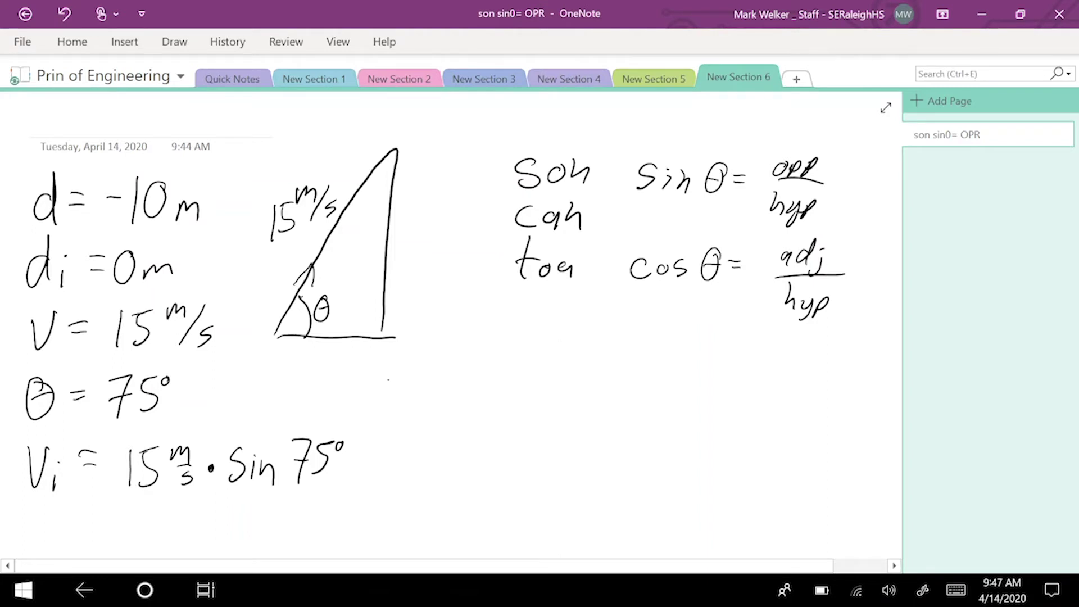
# Write a = g = -9.82 m/s² below the triangle, then a boxed t = ?
pyautogui.moveTo(387, 369)
pyautogui.mouseDown()
pyautogui.moveTo(389, 391)
pyautogui.moveTo(419, 368)
pyautogui.mouseUp()
pyautogui.moveTo(405, 376)
pyautogui.mouseDown()
pyautogui.moveTo(443, 374)
pyautogui.moveTo(432, 398)
pyautogui.moveTo(478, 366)
pyautogui.mouseUp()
pyautogui.moveTo(463, 372)
pyautogui.mouseDown()
pyautogui.moveTo(513, 365)
pyautogui.moveTo(526, 385)
pyautogui.moveTo(556, 389)
pyautogui.moveTo(565, 360)
pyautogui.mouseUp()
pyautogui.moveTo(570, 359)
pyautogui.mouseDown()
pyautogui.moveTo(585, 383)
pyautogui.moveTo(611, 375)
pyautogui.moveTo(621, 385)
pyautogui.mouseUp()
pyautogui.moveTo(632, 365)
pyautogui.mouseDown()
pyautogui.moveTo(639, 389)
pyautogui.moveTo(658, 378)
pyautogui.mouseUp()
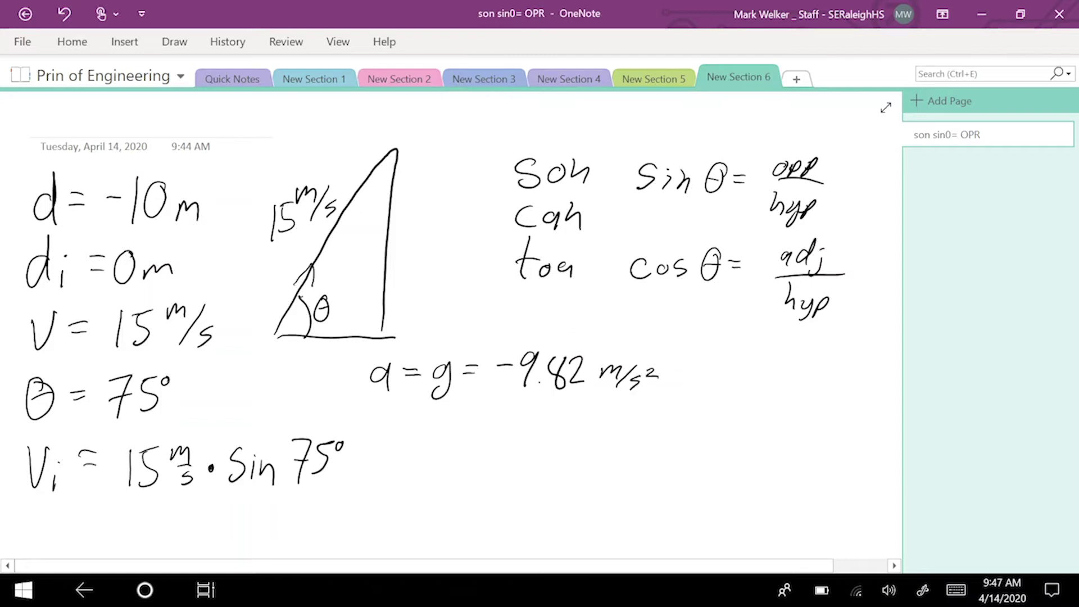
pyautogui.moveTo(394, 419)
pyautogui.mouseDown()
pyautogui.moveTo(406, 459)
pyautogui.moveTo(406, 440)
pyautogui.moveTo(478, 436)
pyautogui.mouseUp()
pyautogui.moveTo(376, 411)
pyautogui.mouseDown()
pyautogui.moveTo(523, 476)
pyautogui.moveTo(386, 397)
pyautogui.mouseUp()
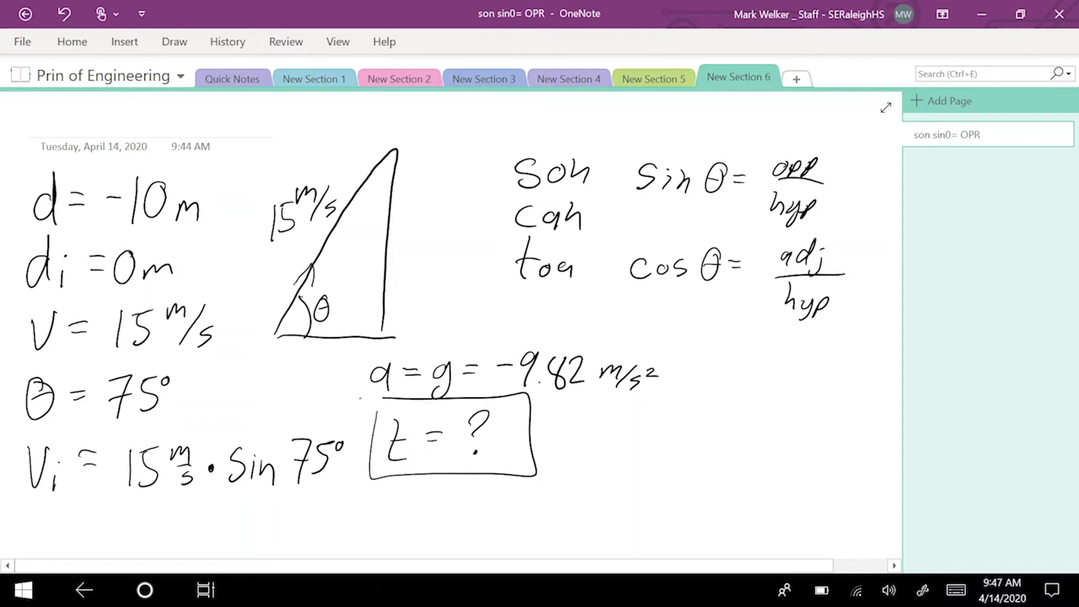
# Below the givens, ink the equation d = di + Vi t + ½ a
pyautogui.scroll(-3, 219, 337)
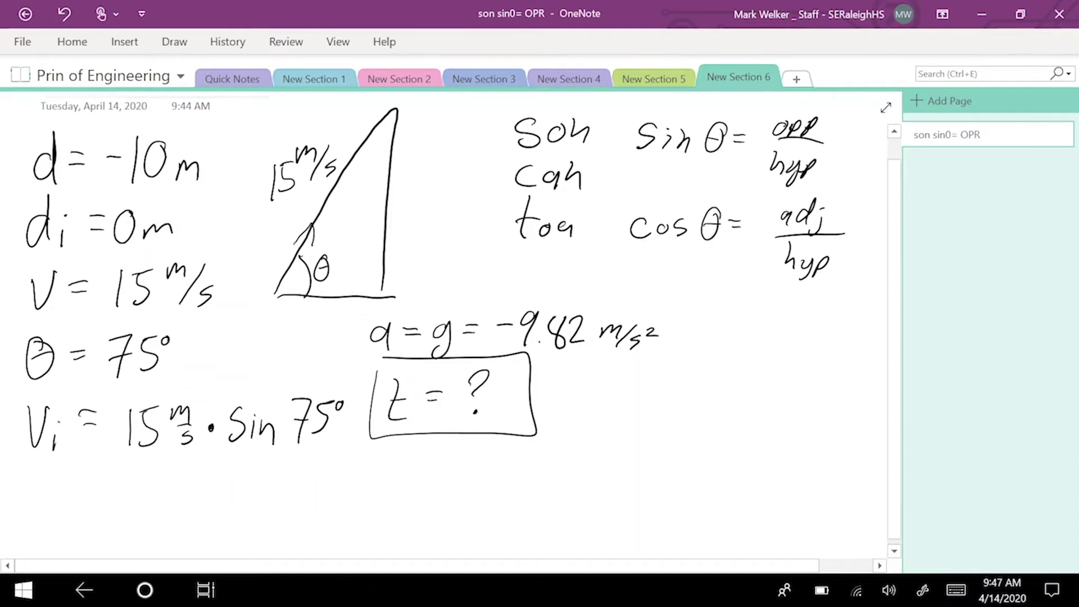
pyautogui.scroll(-2, 219, 337)
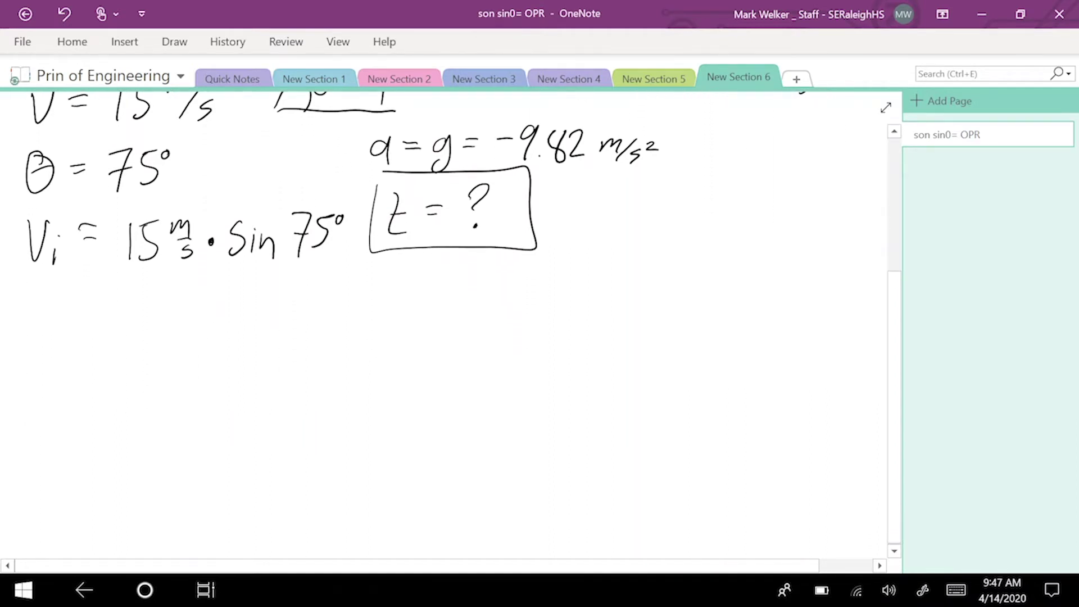
pyautogui.moveTo(127, 334)
pyautogui.mouseDown()
pyautogui.moveTo(118, 336)
pyautogui.moveTo(124, 366)
pyautogui.moveTo(158, 331)
pyautogui.moveTo(161, 343)
pyautogui.mouseUp()
pyautogui.moveTo(208, 337); pyautogui.dragTo(208, 354)
pyautogui.moveTo(211, 313)
pyautogui.mouseDown()
pyautogui.moveTo(209, 357)
pyautogui.moveTo(265, 341)
pyautogui.moveTo(255, 356)
pyautogui.moveTo(302, 368)
pyautogui.moveTo(329, 323)
pyautogui.moveTo(332, 366)
pyautogui.mouseUp()
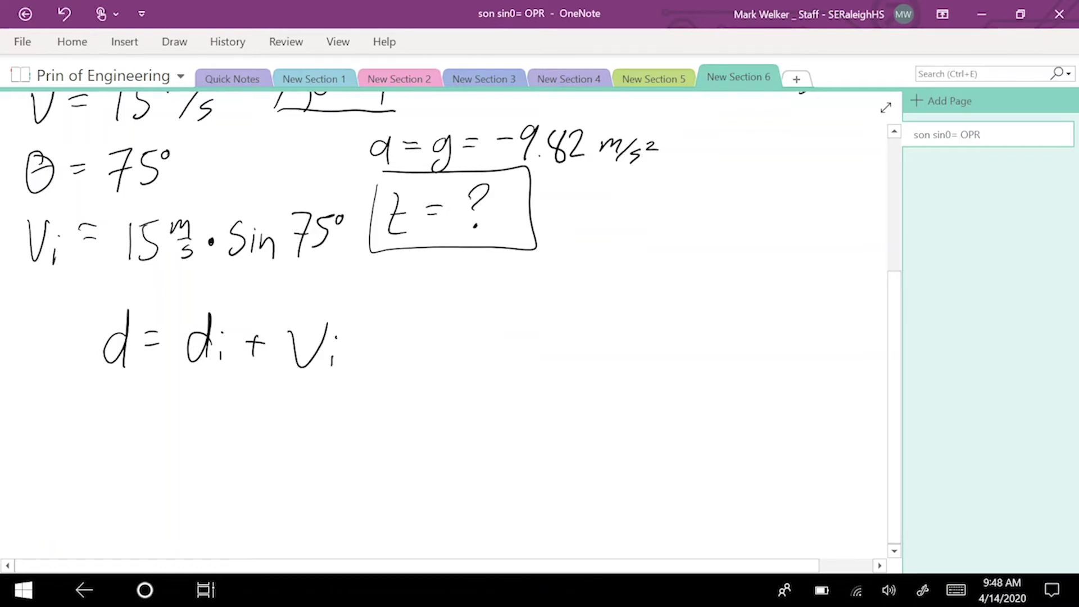
pyautogui.moveTo(368, 304); pyautogui.dragTo(383, 363)
pyautogui.moveTo(358, 336); pyautogui.dragTo(414, 350)
pyautogui.moveTo(451, 300)
pyautogui.mouseDown()
pyautogui.moveTo(454, 336)
pyautogui.moveTo(464, 339)
pyautogui.mouseUp()
pyautogui.moveTo(446, 360)
pyautogui.mouseDown()
pyautogui.moveTo(461, 357)
pyautogui.moveTo(471, 370)
pyautogui.moveTo(505, 357)
pyautogui.mouseUp()
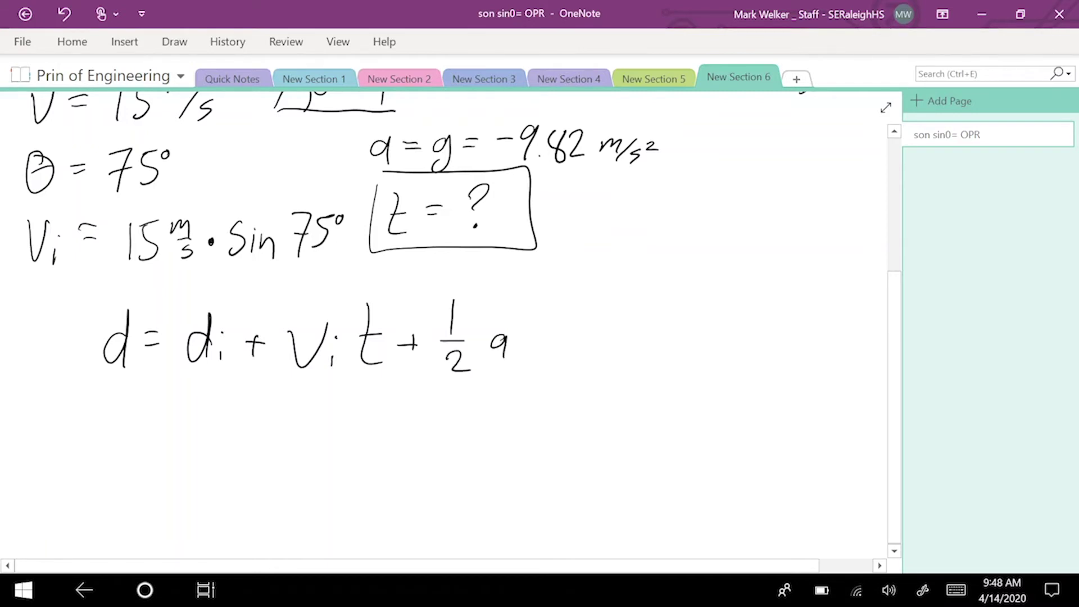